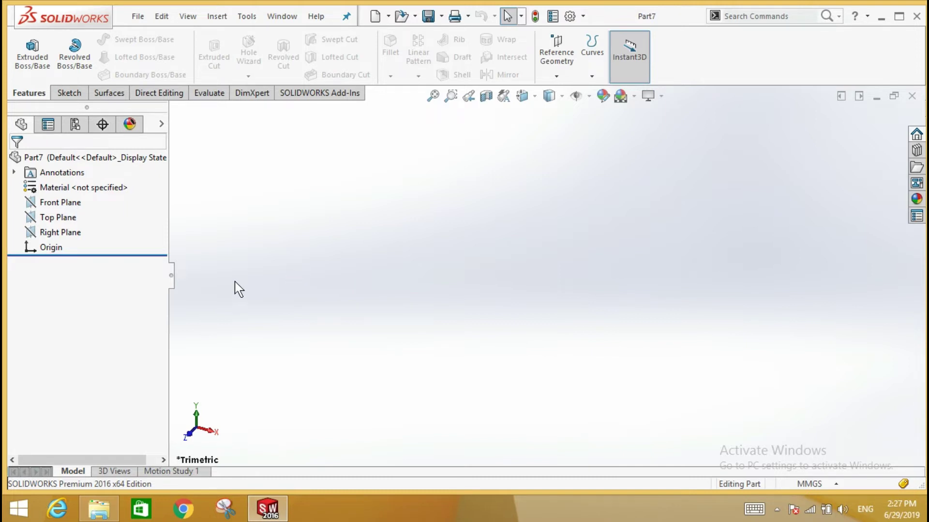
Keep the part's unit system at MMGS (millimetre, gram, second).
left_click(810, 482)
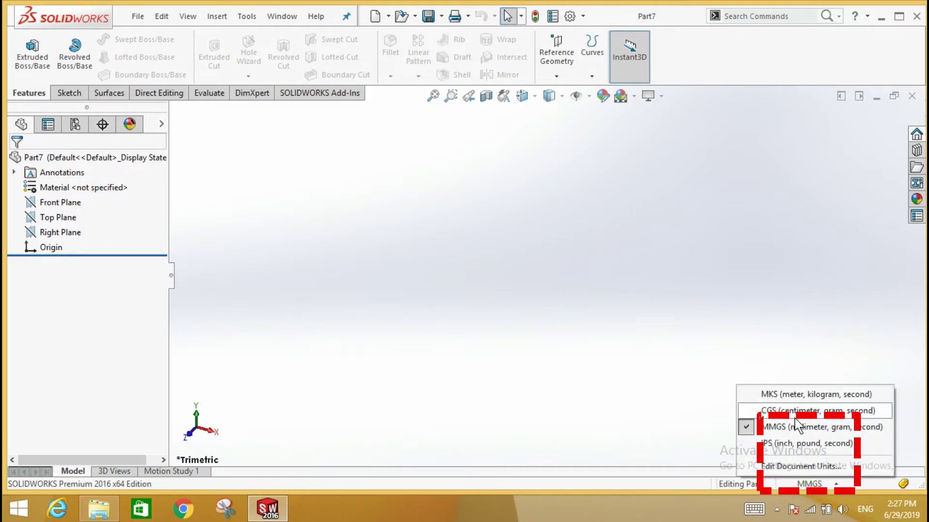
left_click(795, 428)
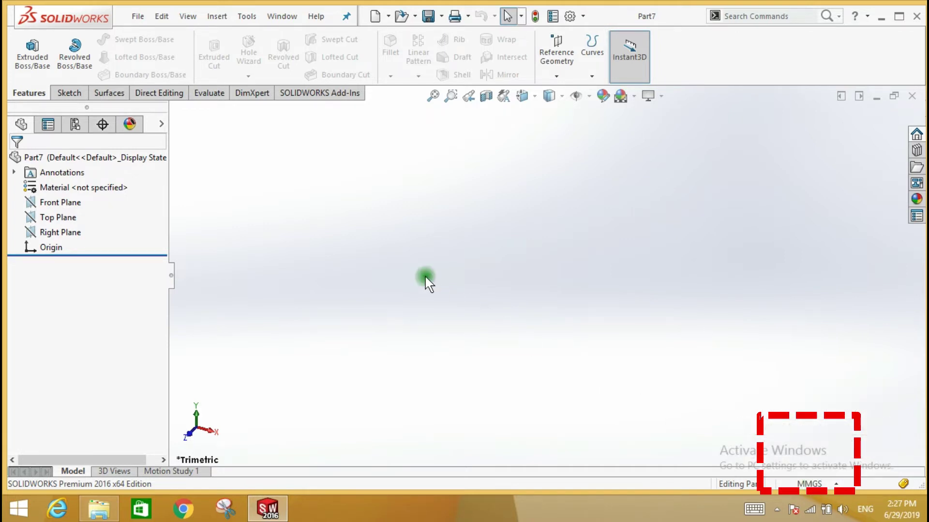
left_click(139, 16)
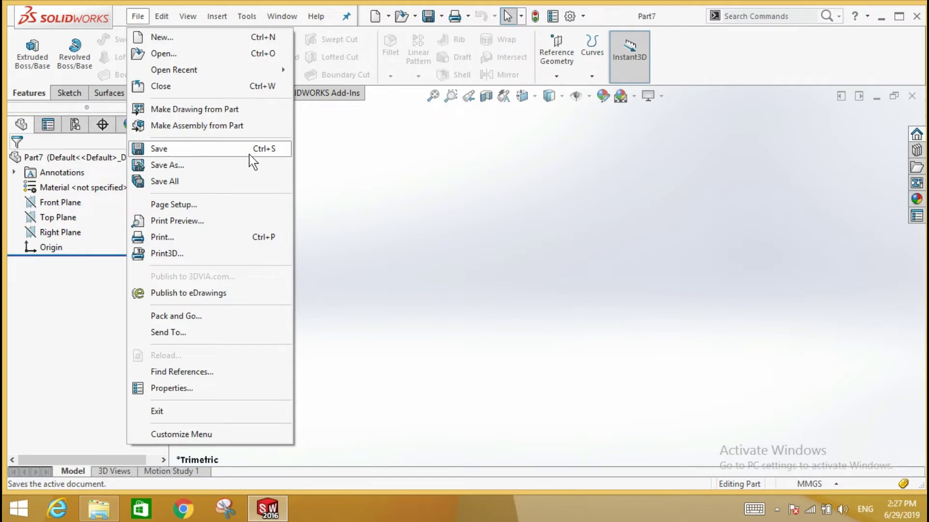
Begin saving the part and type a file name in the Save As dialog.
left_click(431, 18)
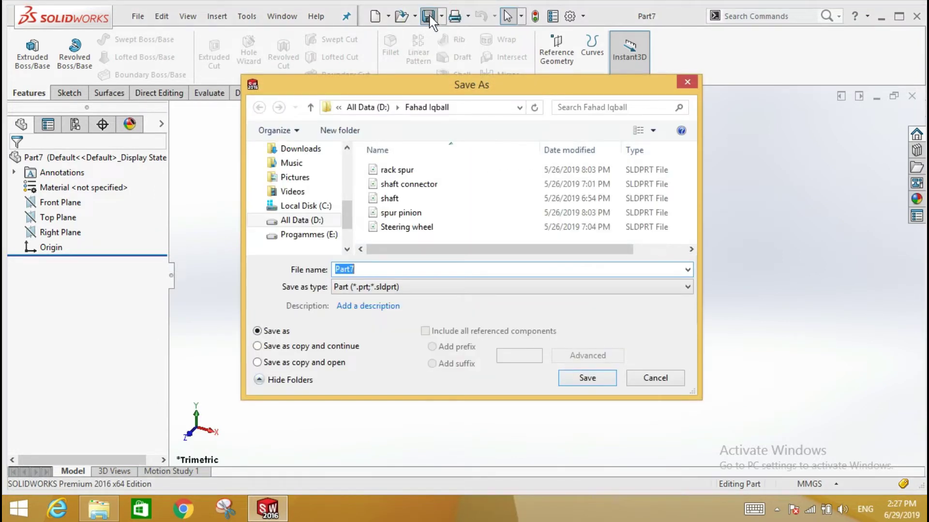
type("E")
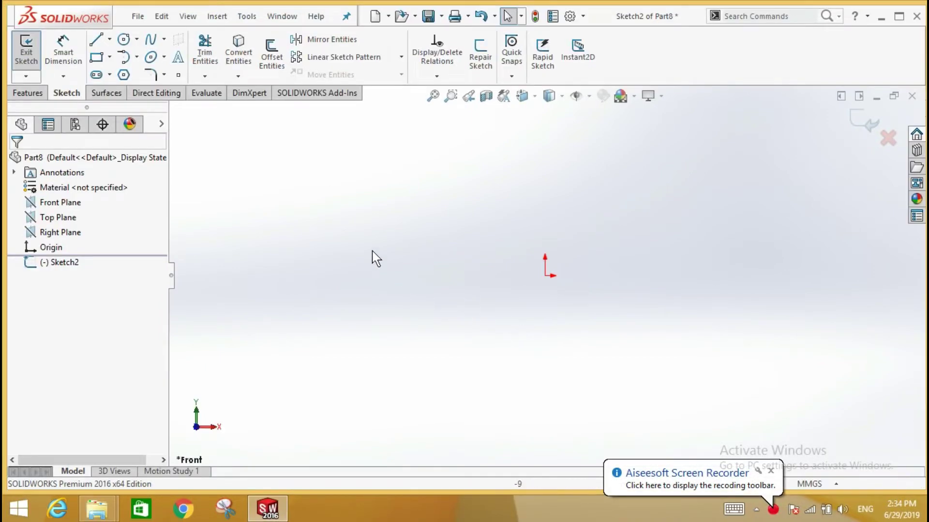
Draw connected top, right and bottom lines from the origin, leaving an open U-shape.
left_click(96, 38)
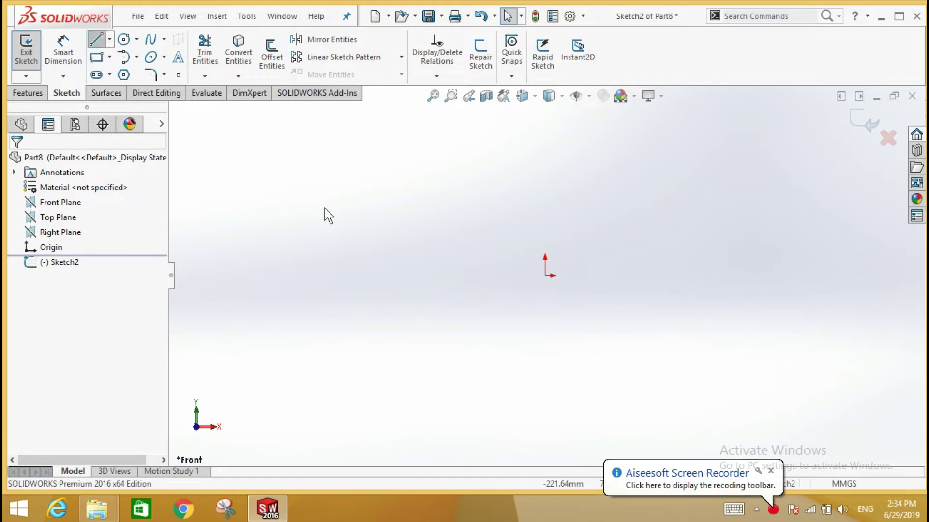
left_click(546, 276)
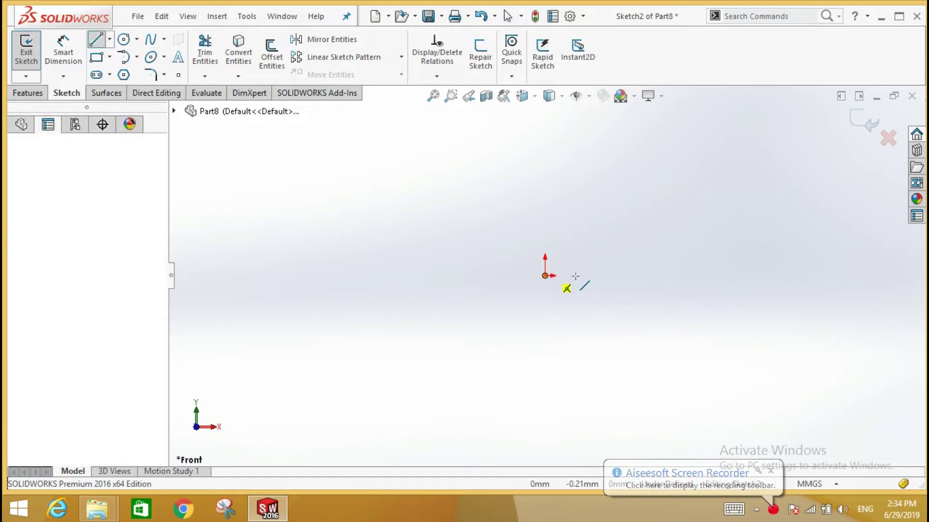
left_click(675, 275)
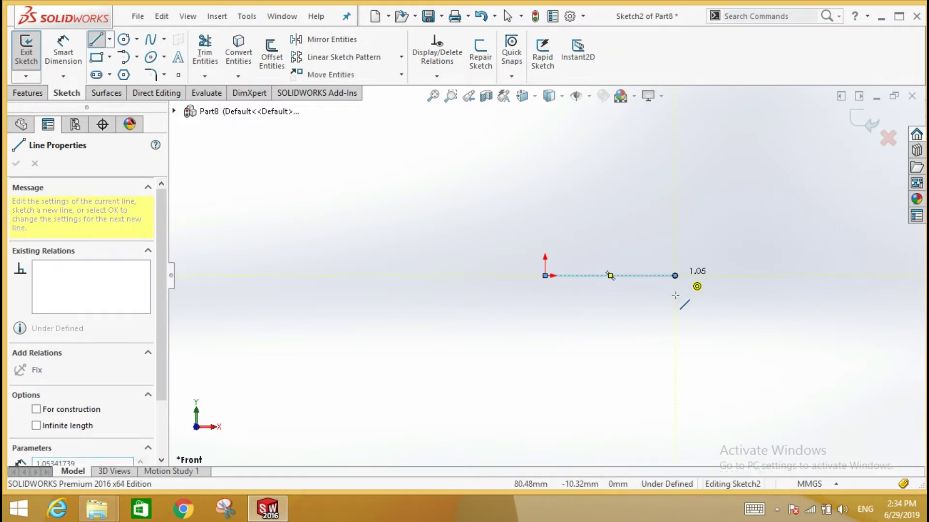
left_click(675, 367)
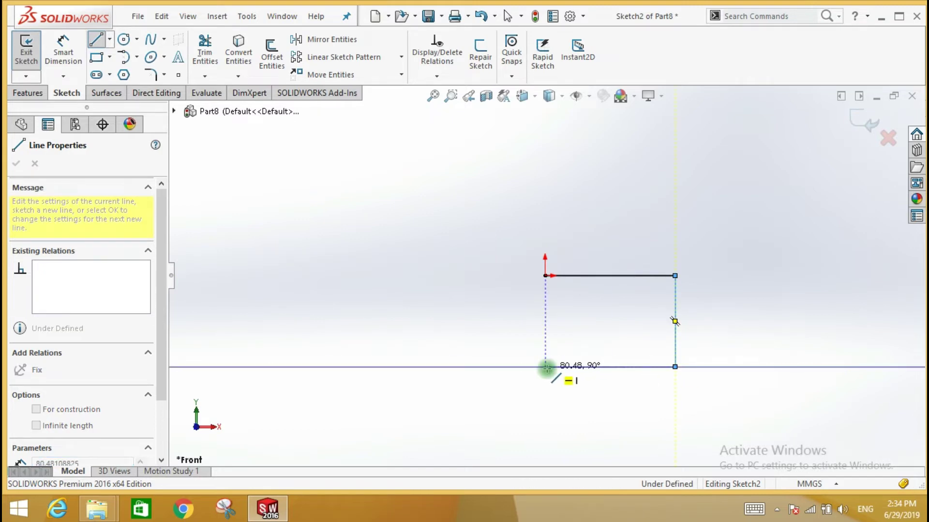
left_click(546, 368)
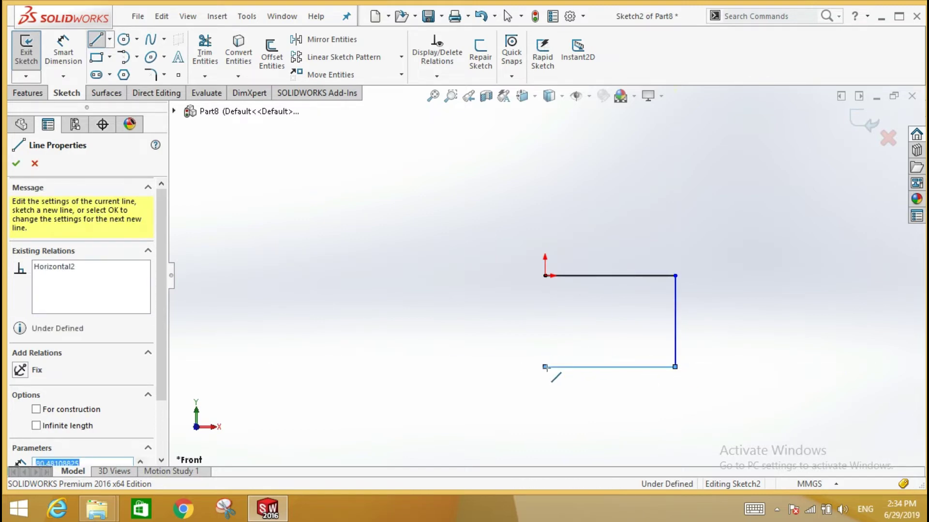
right_click(512, 316)
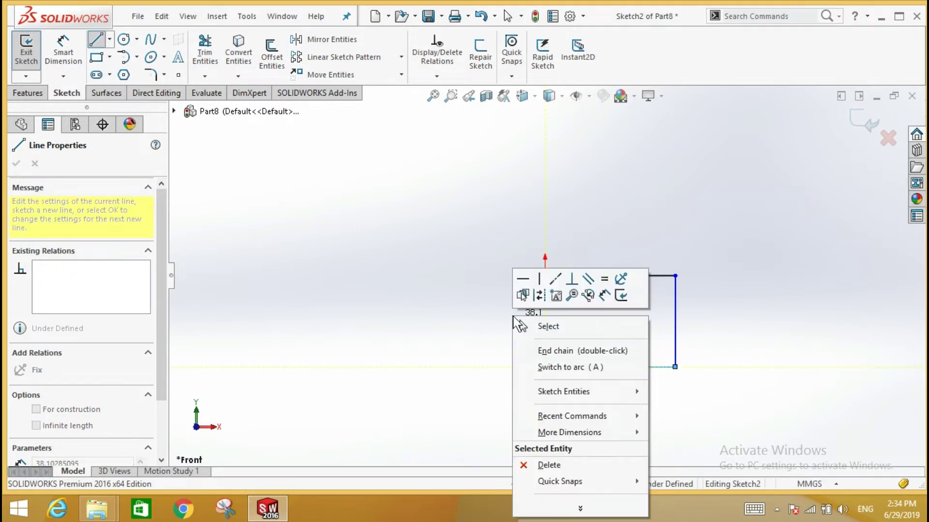
left_click(542, 327)
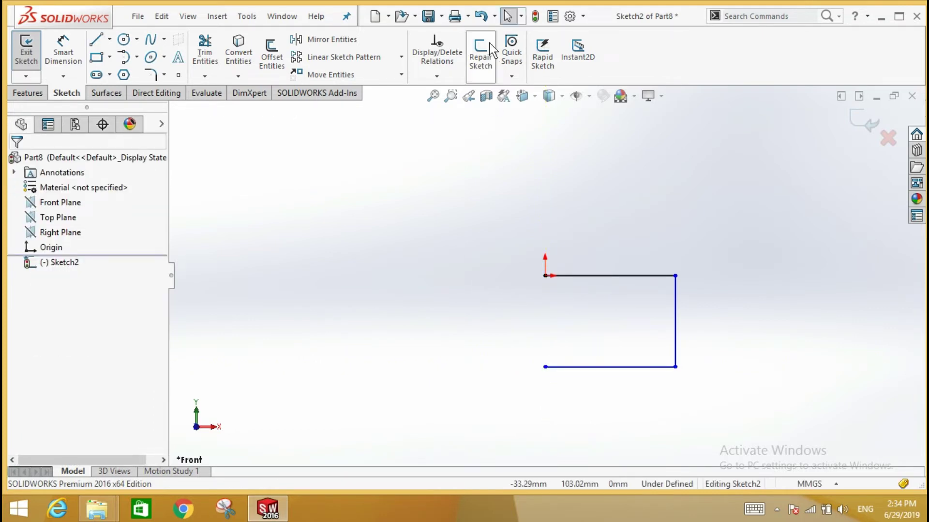
Enable 'Single command per pick' on the General page of System Options.
left_click(570, 18)
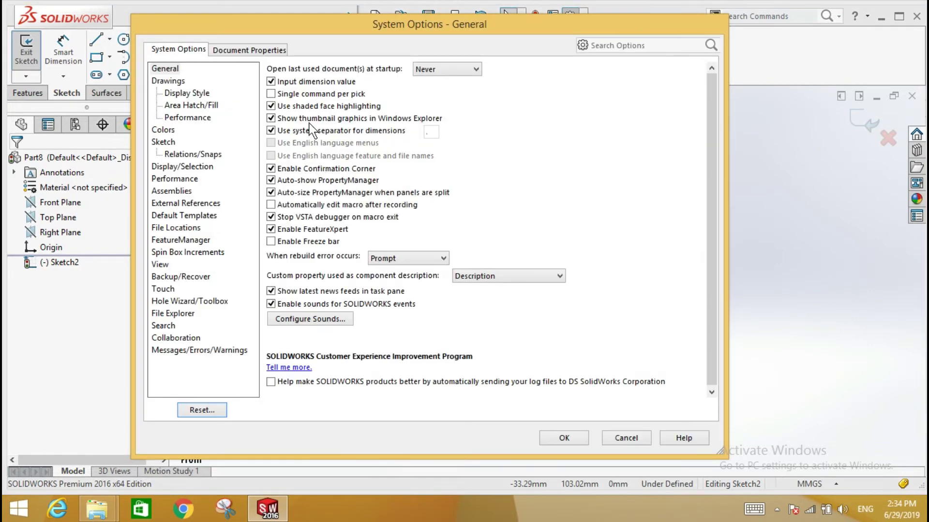
left_click(302, 94)
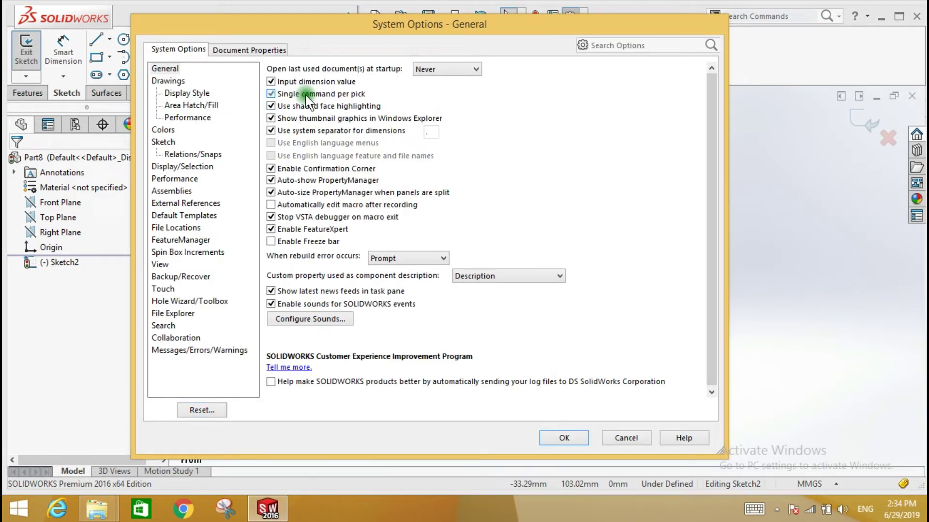
left_click(564, 437)
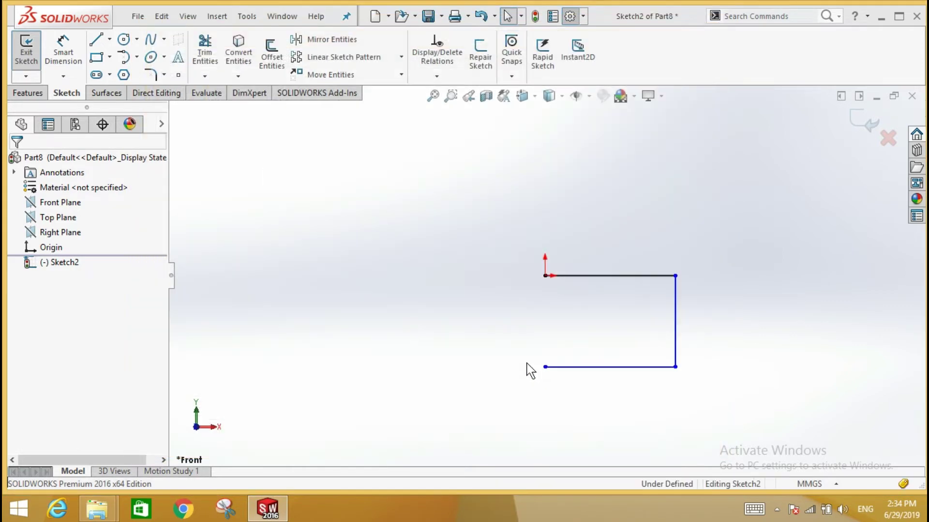
left_click(428, 265)
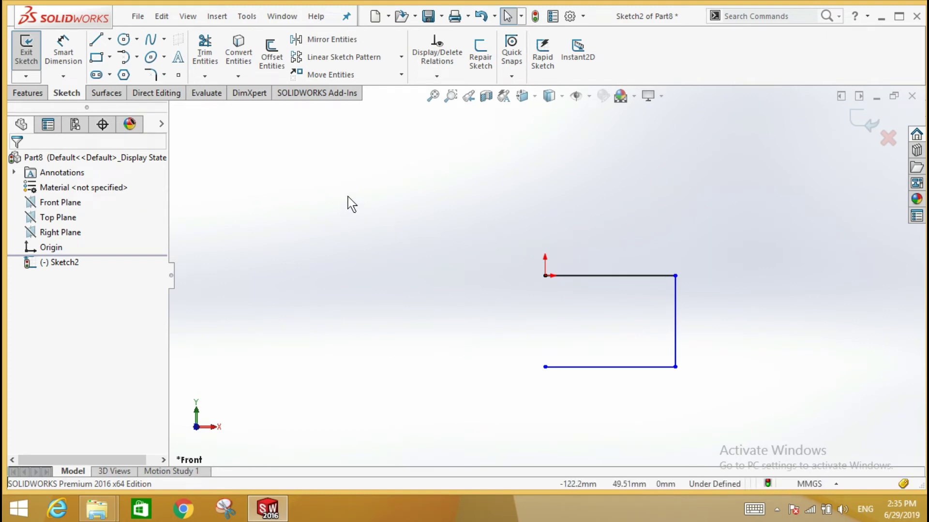
Draw a vertical line from the bottom-left corner up to the origin, closing the rectangle.
left_click(97, 40)
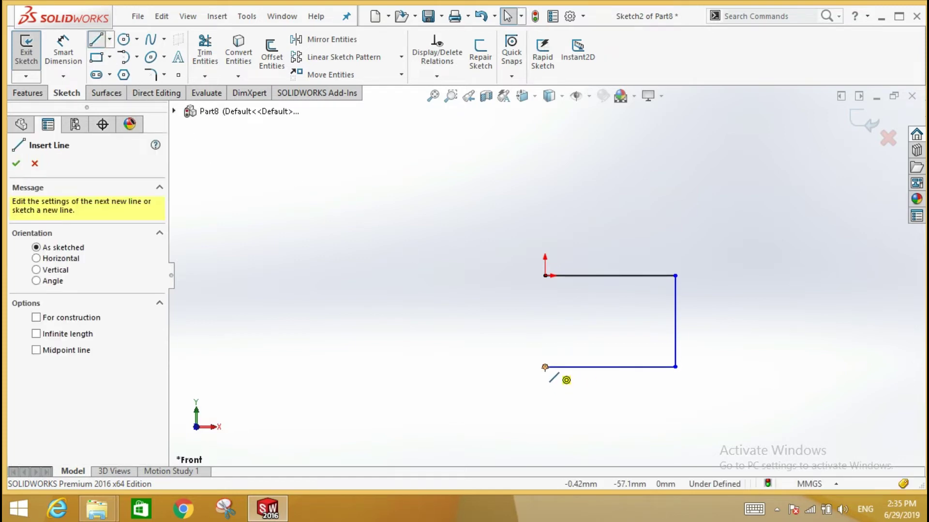
left_click(545, 367)
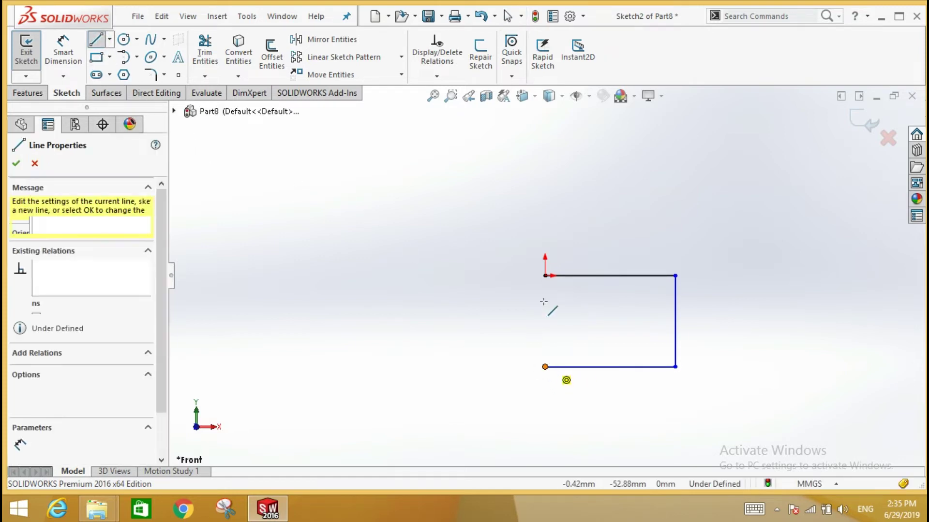
left_click(544, 276)
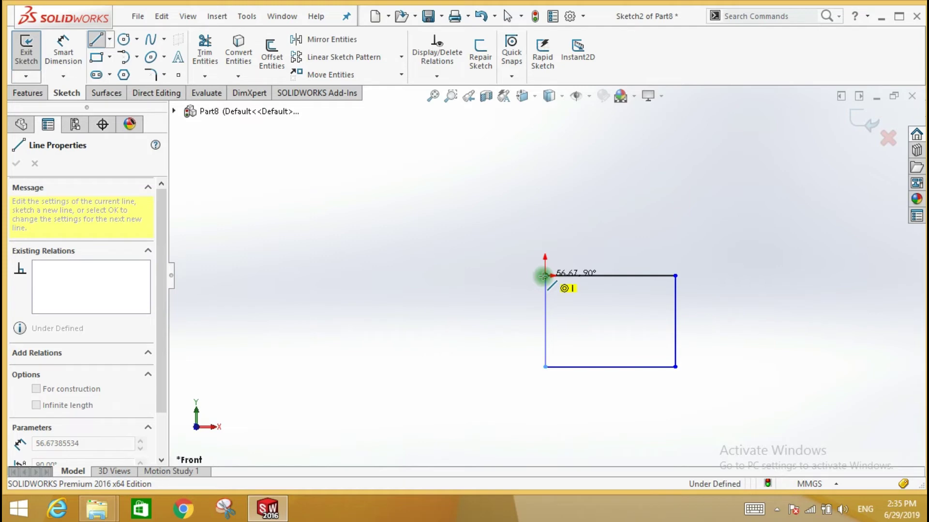
left_click(544, 277)
key("Escape")
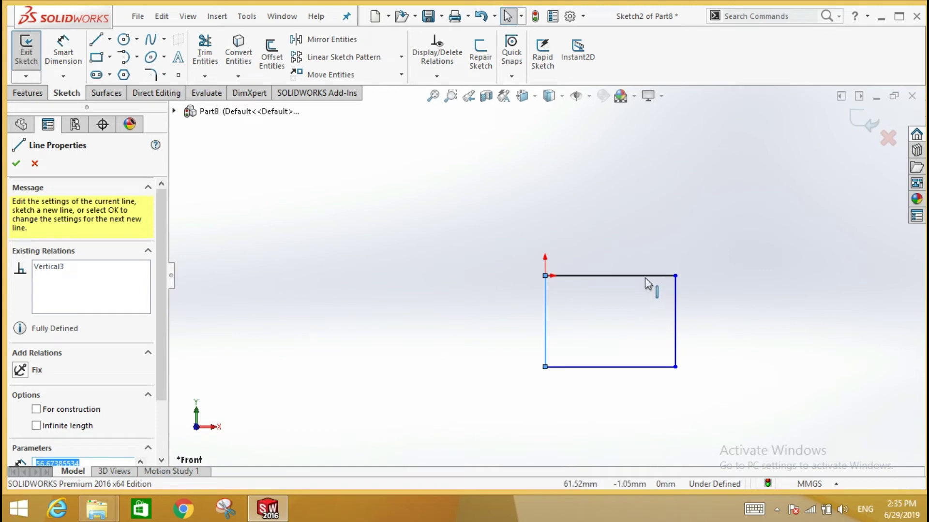
left_click(63, 52)
Dimension the rectangle's right side and top side to 40 mm each.
left_click(675, 295)
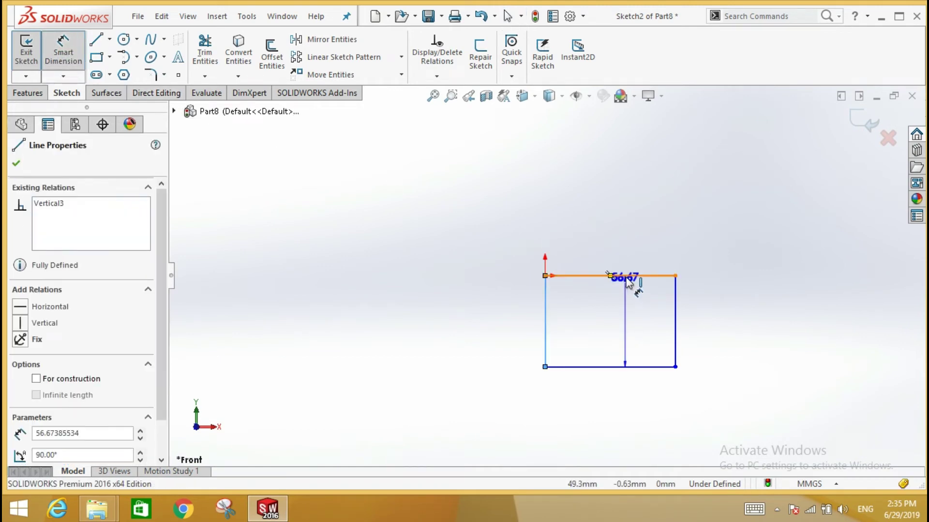
left_click(727, 313)
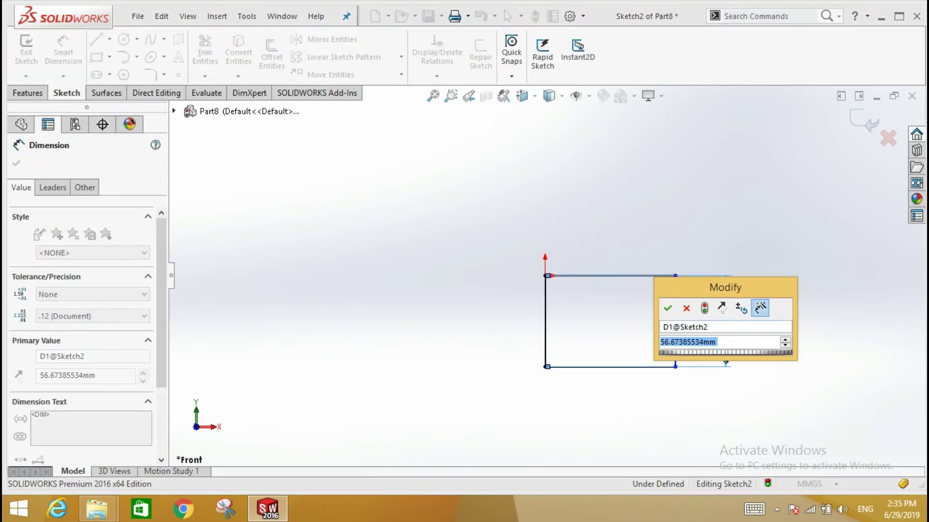
type("40")
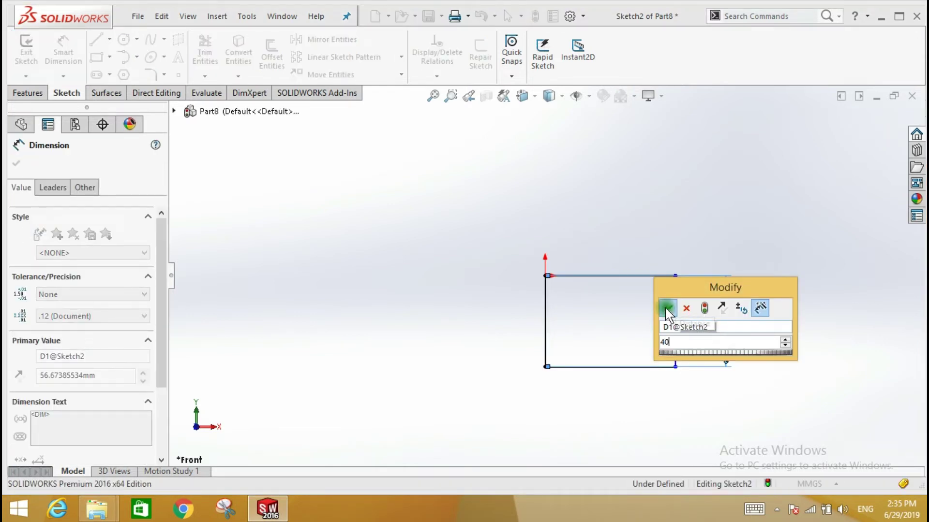
left_click(668, 308)
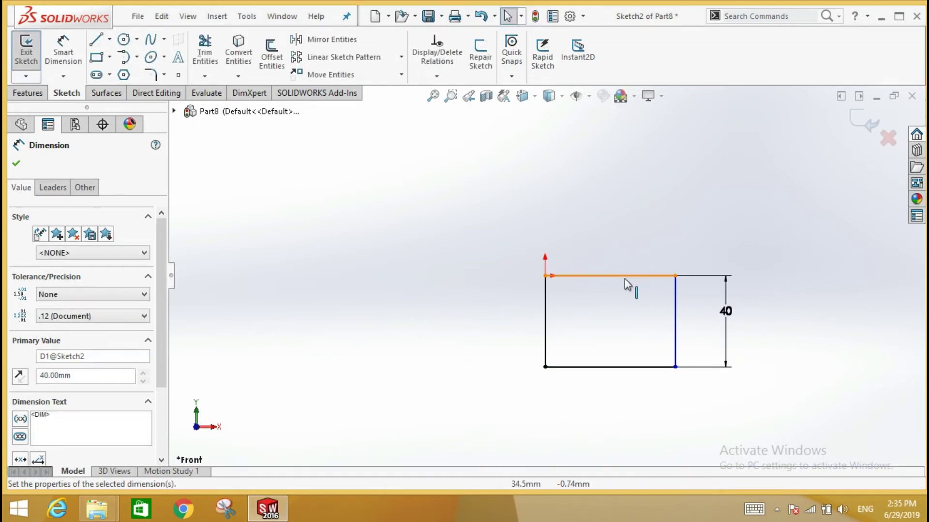
left_click(63, 51)
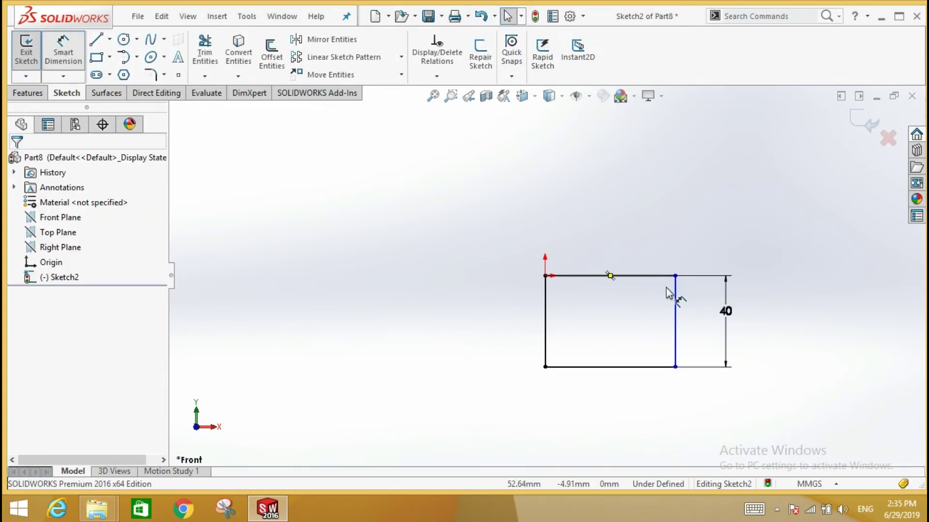
left_click(660, 277)
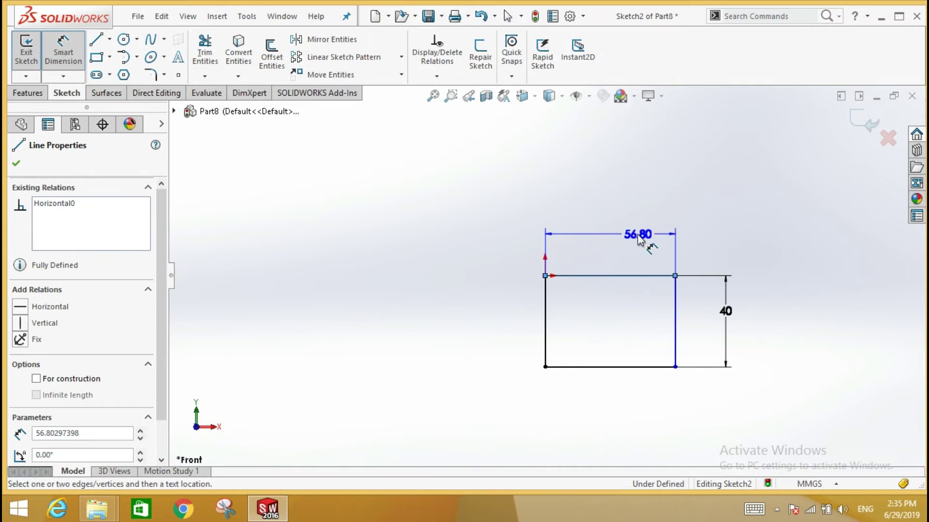
left_click(640, 239)
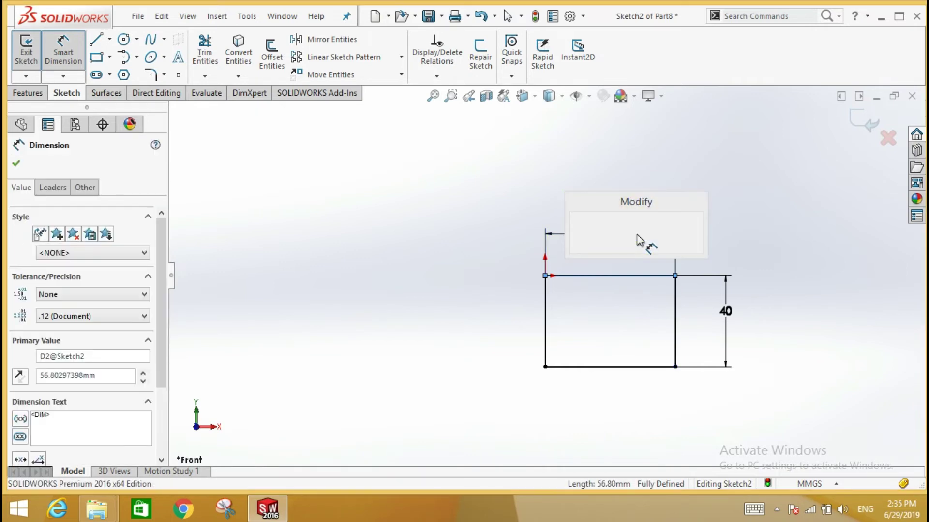
type("40")
left_click(578, 231)
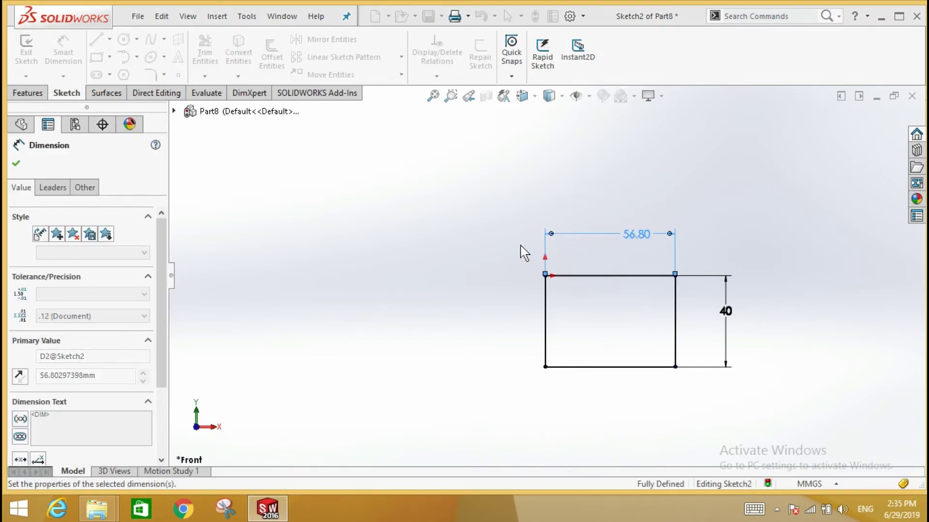
key("Escape")
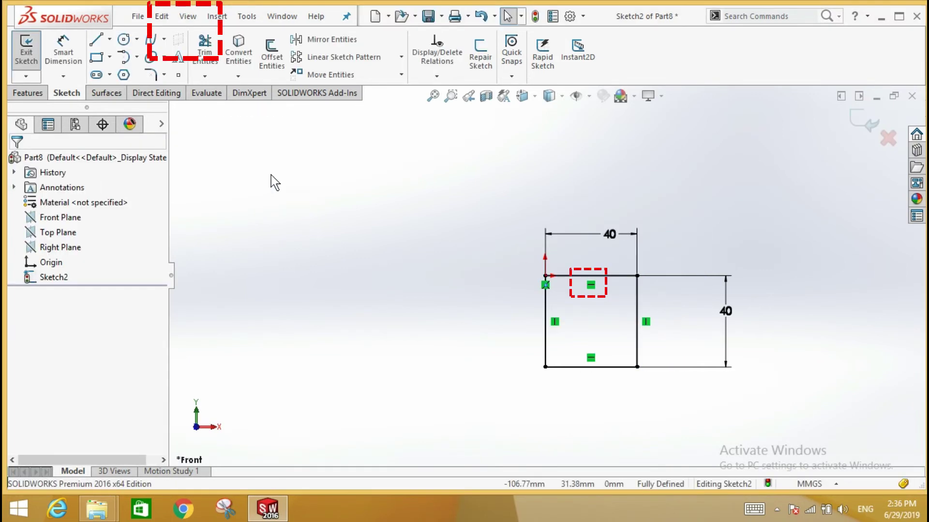
Turn off Sketch Relations display and zoom in on the 40 mm square.
left_click(188, 17)
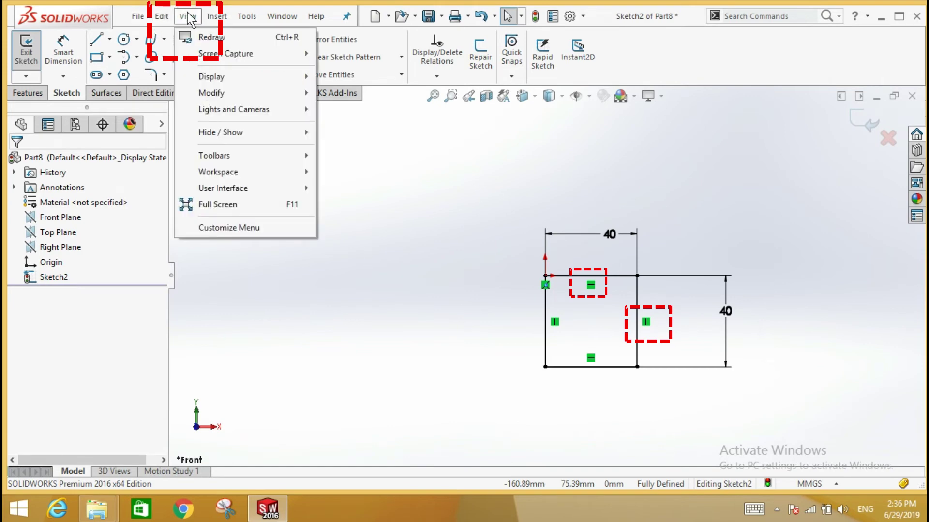
mouse_move(208, 136)
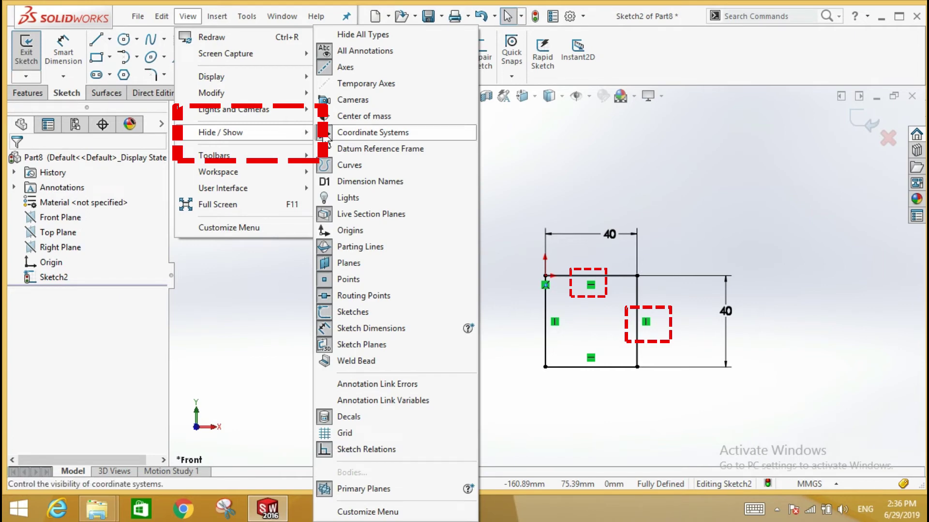
left_click(362, 450)
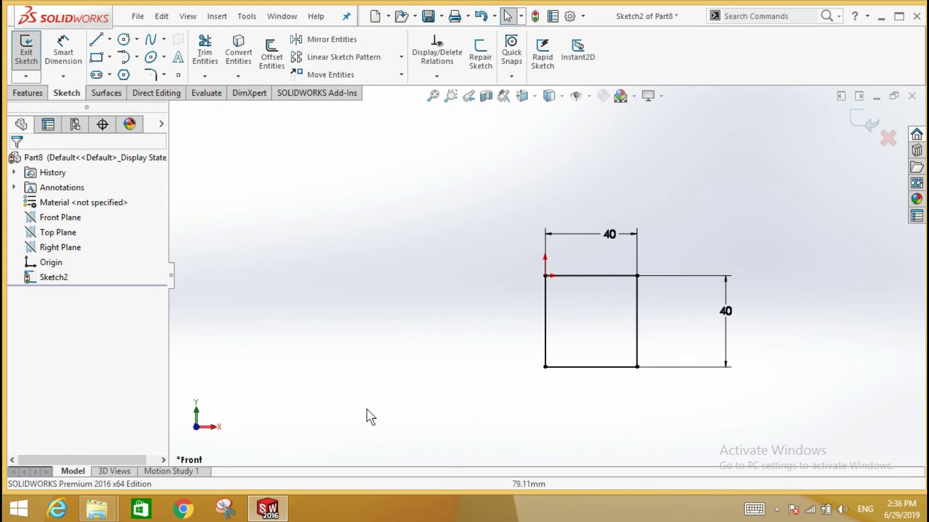
middle_click_drag(692, 392, 648, 340, "ctrl")
scroll(647, 334, "down", 1)
scroll(464, 200, "down", 1)
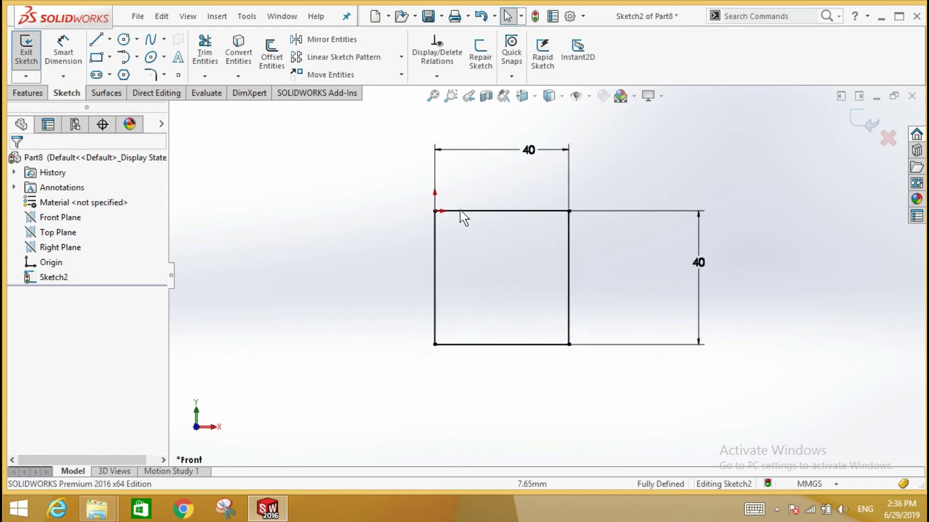
scroll(463, 243, "down", 1)
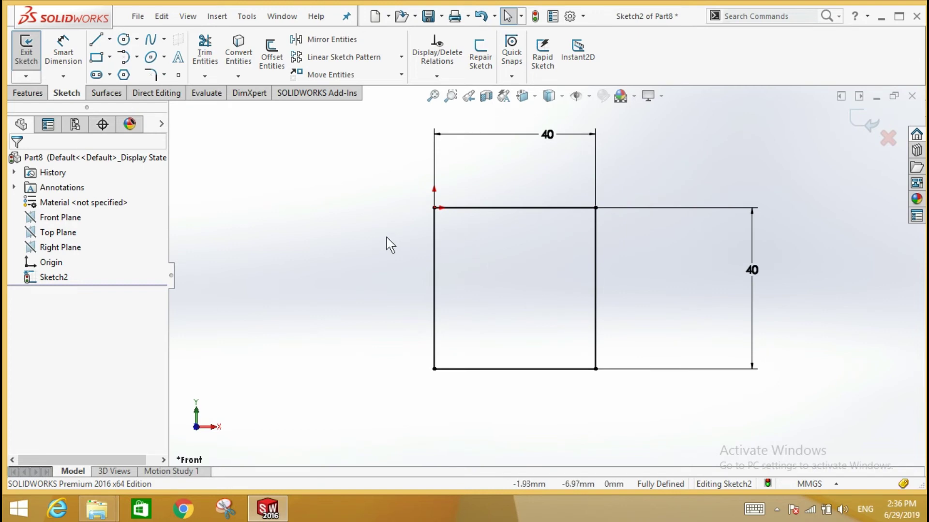
left_click(25, 92)
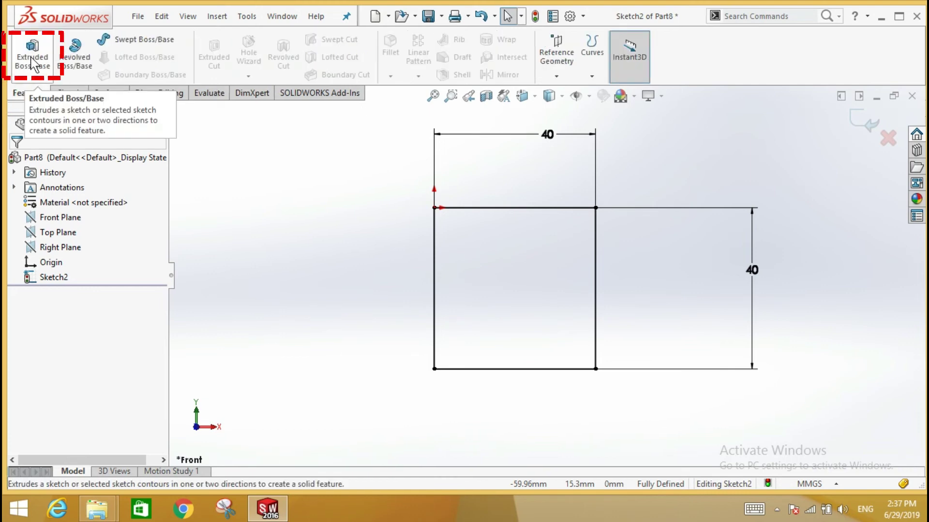
Extrude the square with a Blind depth of 40 mm, creating Boss-Extrude1.
left_click(31, 55)
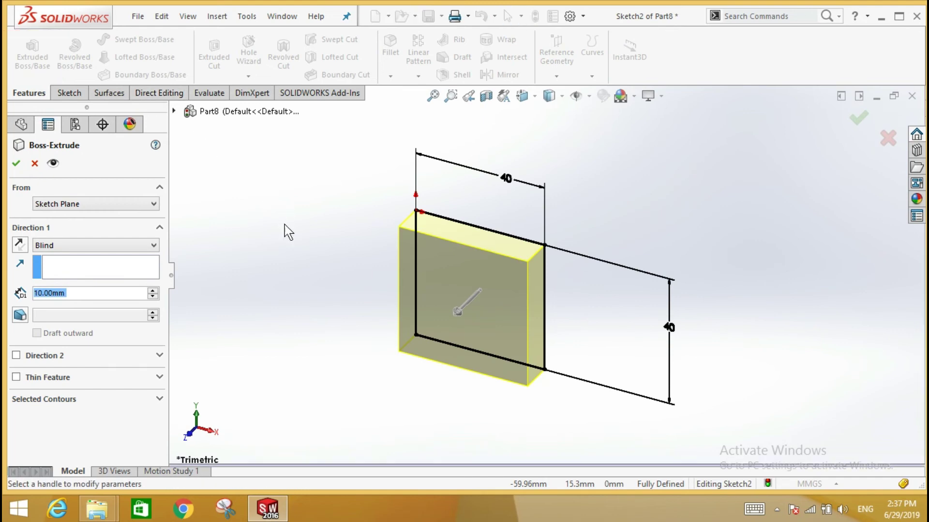
type("40")
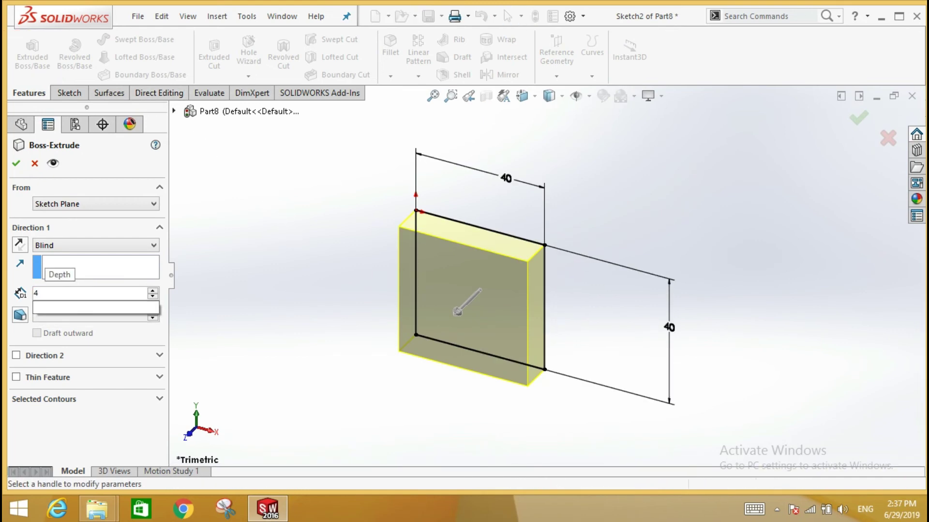
left_click(293, 229)
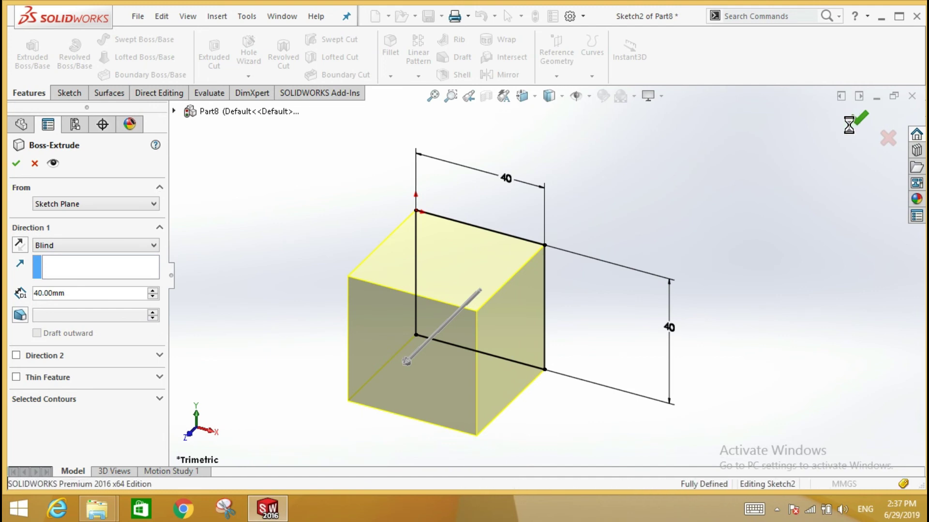
key("Return")
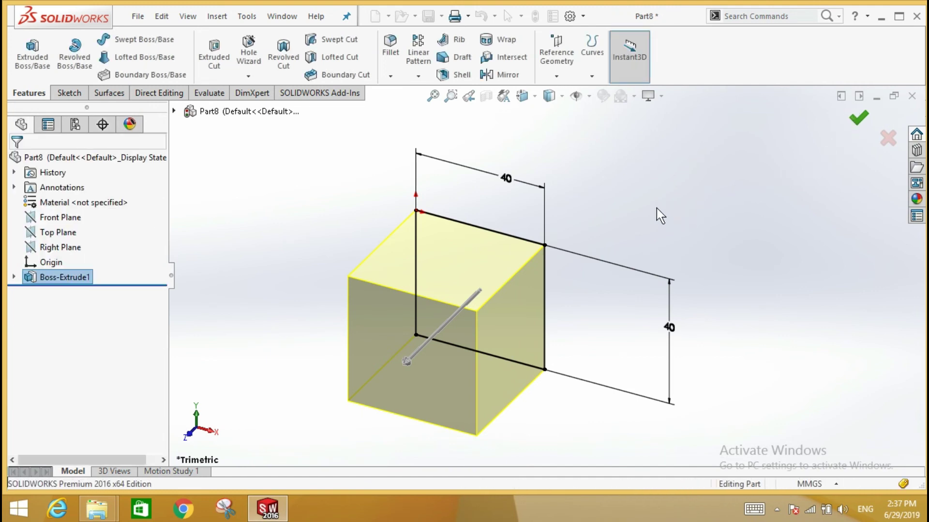